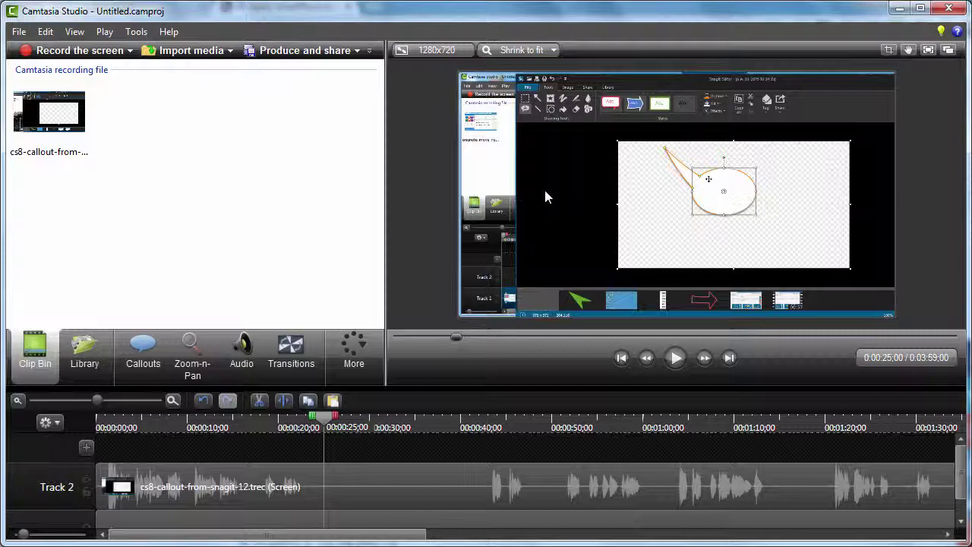
- Zoom the preview canvas in and out to examine the speech-bubble callout in the recording at different magnifications
scroll(545, 192, "up", 3)
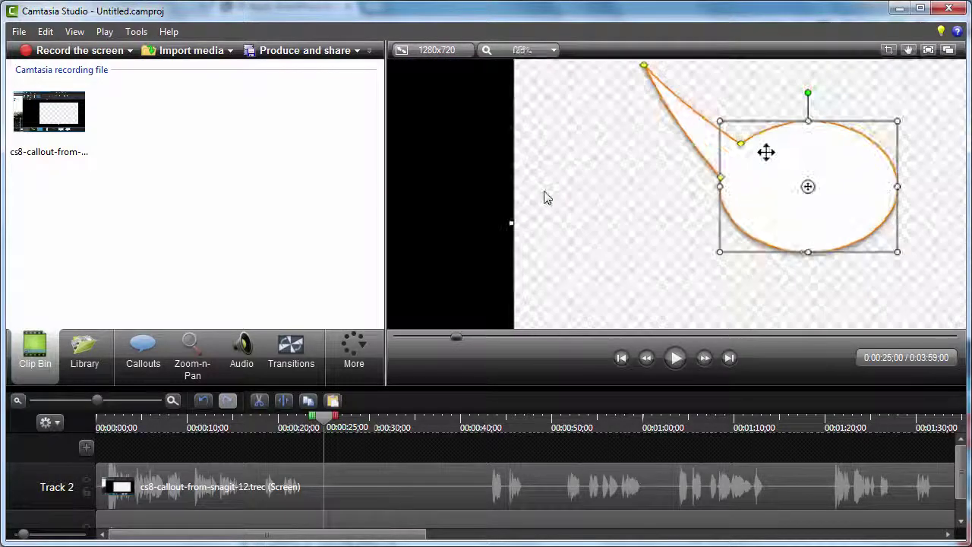
scroll(544, 198, "down", 4)
scroll(543, 193, "up", 2)
scroll(542, 190, "down", 3)
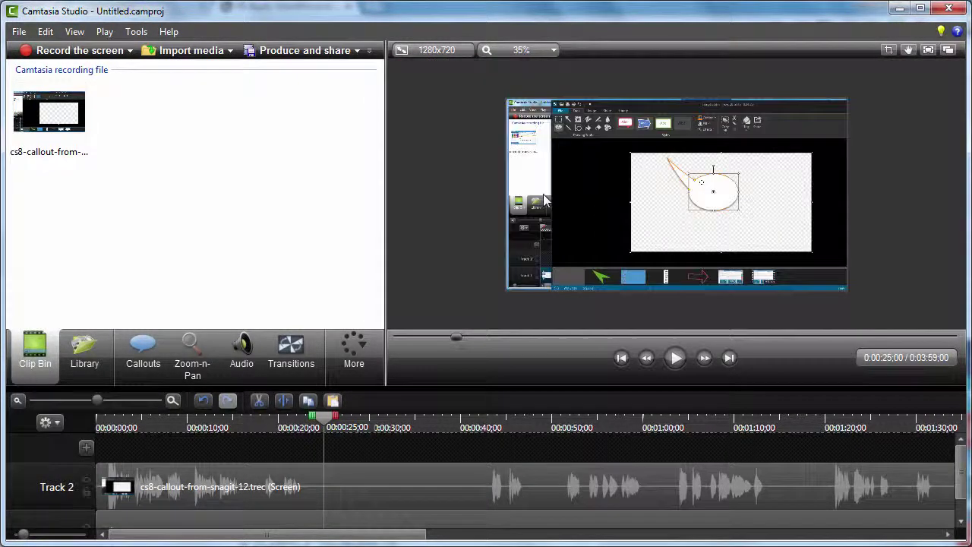
scroll(544, 199, "up", 3)
scroll(544, 200, "down", 3)
scroll(544, 201, "up", 1)
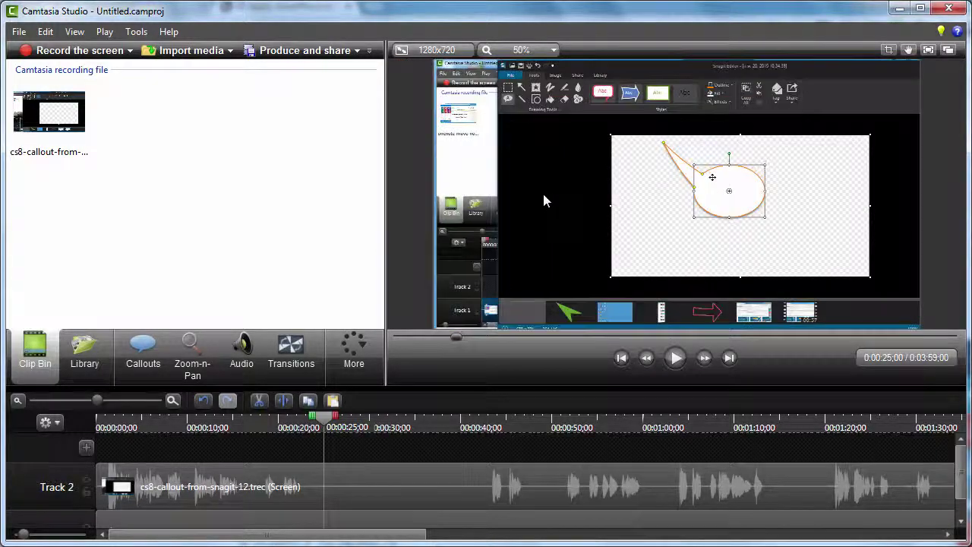
scroll(544, 190, "down", 2)
scroll(544, 192, "up", 2)
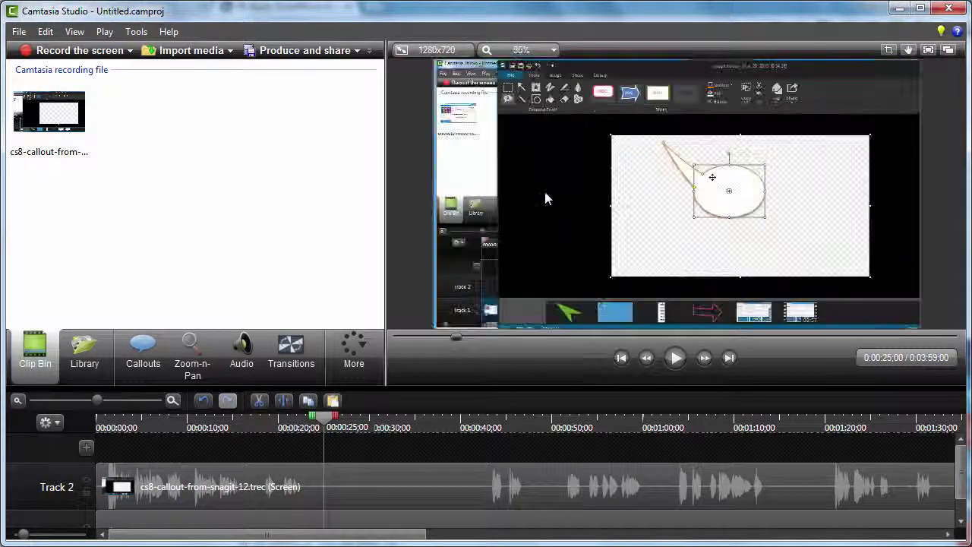
scroll(545, 199, "down", 2)
scroll(544, 198, "up", 2)
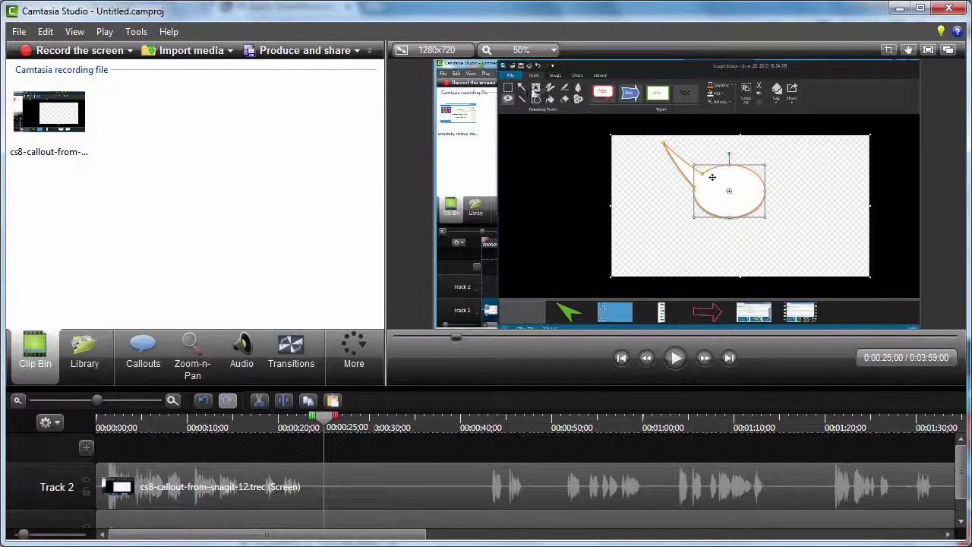
- View the preview canvas at 50%, 75% and 100% magnification in turn, and return it to Shrink to fit
left_click(514, 52)
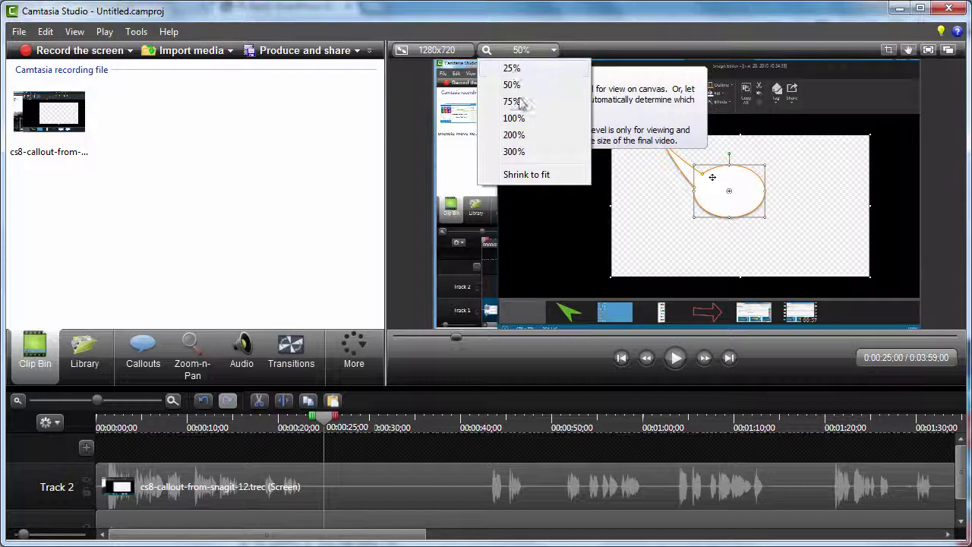
left_click(516, 85)
left_click(518, 50)
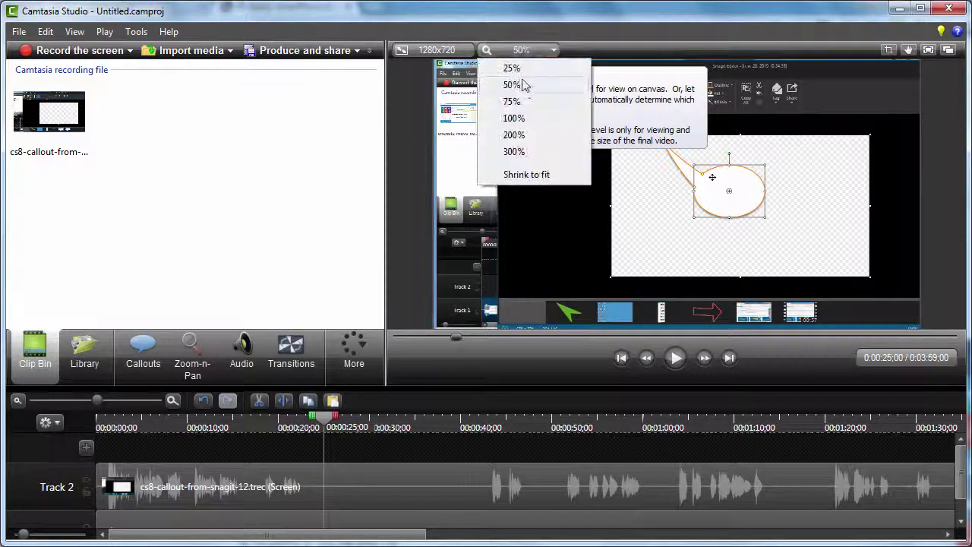
left_click(525, 103)
left_click(517, 50)
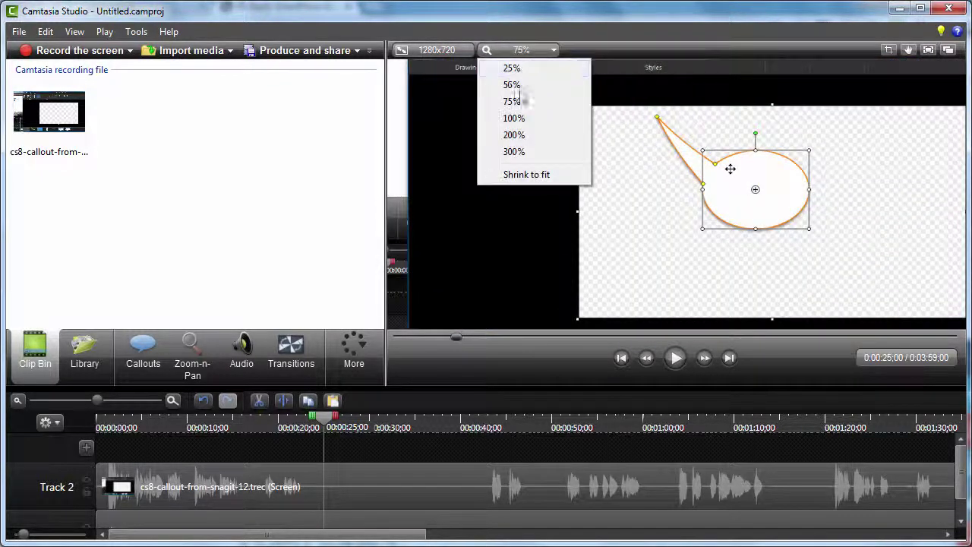
left_click(520, 119)
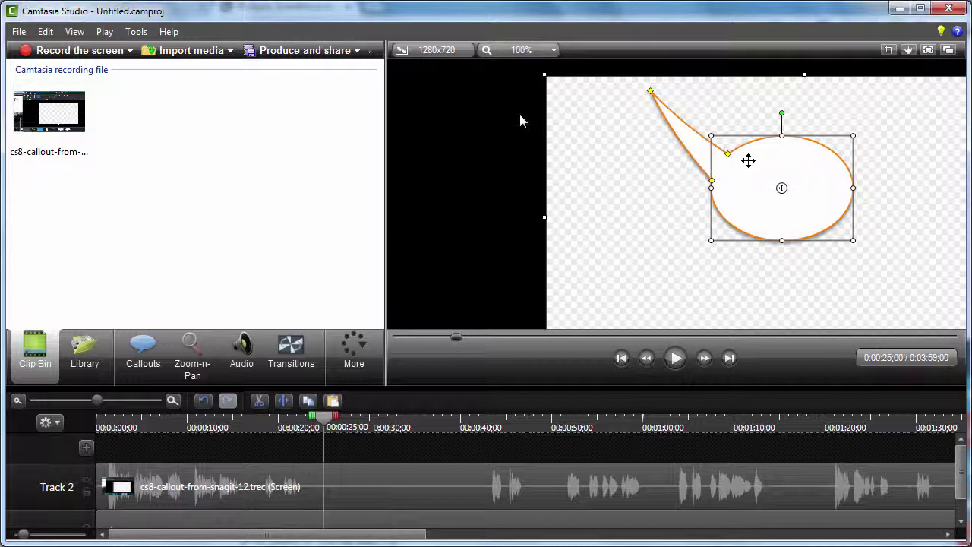
left_click(510, 52)
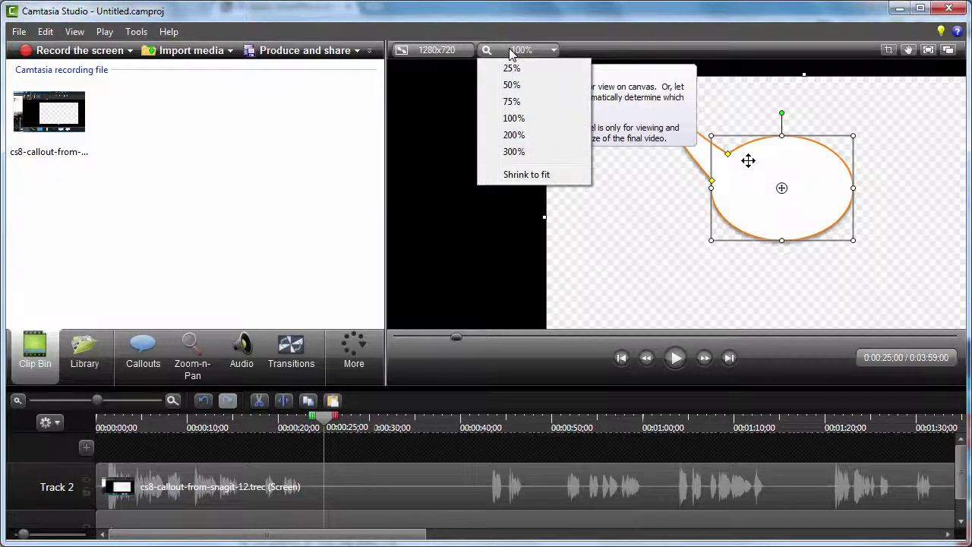
left_click(510, 177)
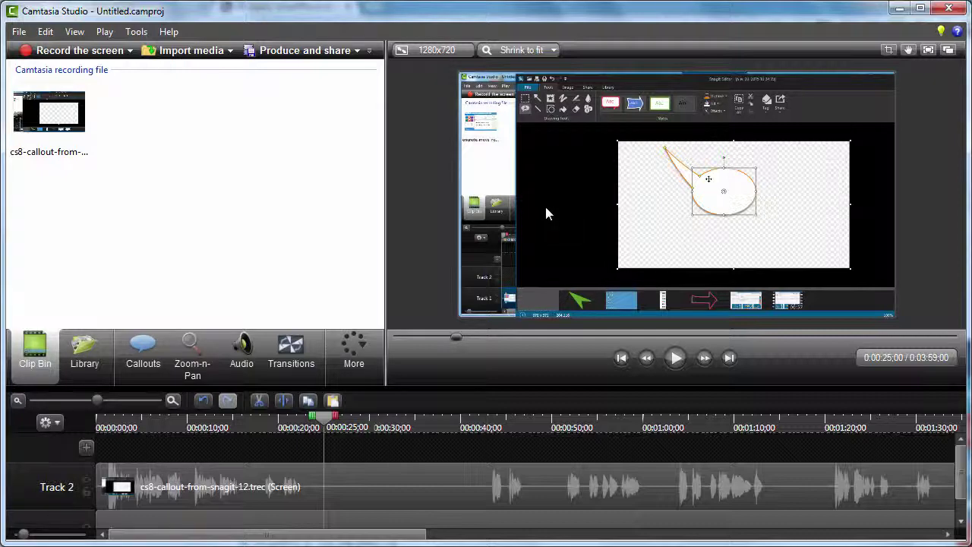
- Shift the screen recording slightly on the canvas and move it back to fill the frame
left_click(557, 161)
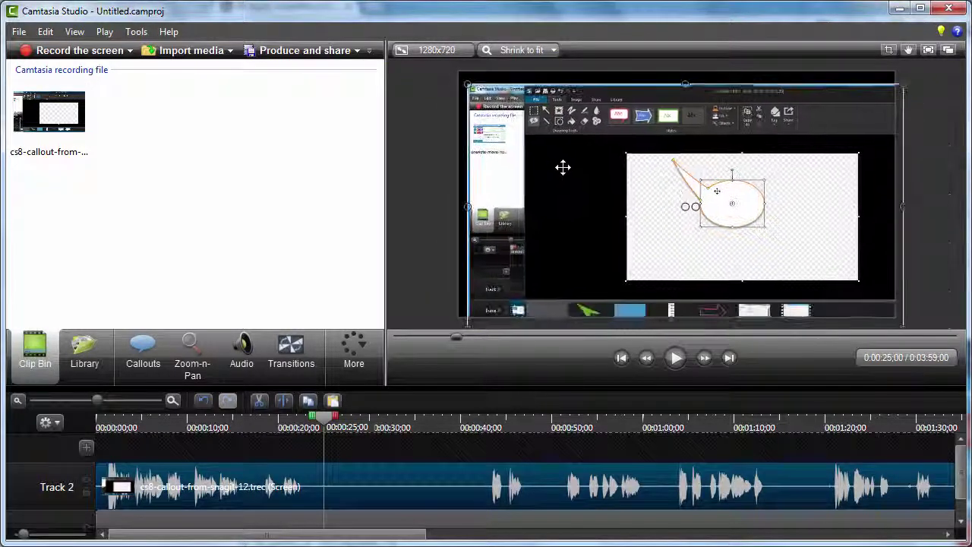
mouse_move(563, 167)
left_mouse_down()
mouse_move(558, 154)
mouse_move(628, 183)
mouse_move(558, 159)
mouse_move(551, 176)
mouse_move(590, 174)
mouse_move(559, 162)
left_mouse_up()
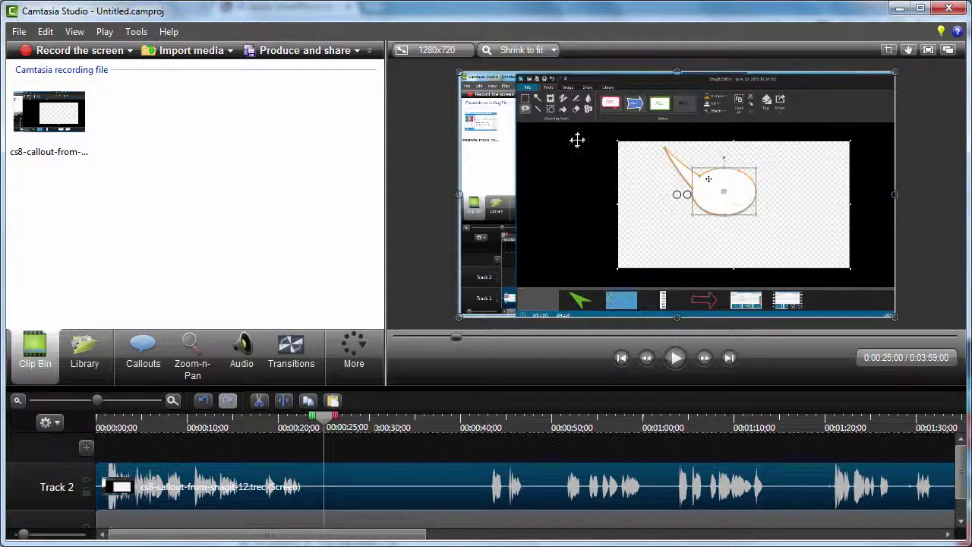
mouse_move(578, 139)
left_mouse_down()
mouse_move(664, 192)
mouse_move(636, 182)
mouse_move(680, 195)
mouse_move(712, 182)
mouse_move(703, 165)
mouse_move(657, 178)
mouse_move(645, 161)
mouse_move(660, 187)
mouse_move(571, 143)
mouse_move(586, 145)
mouse_move(579, 140)
left_mouse_up()
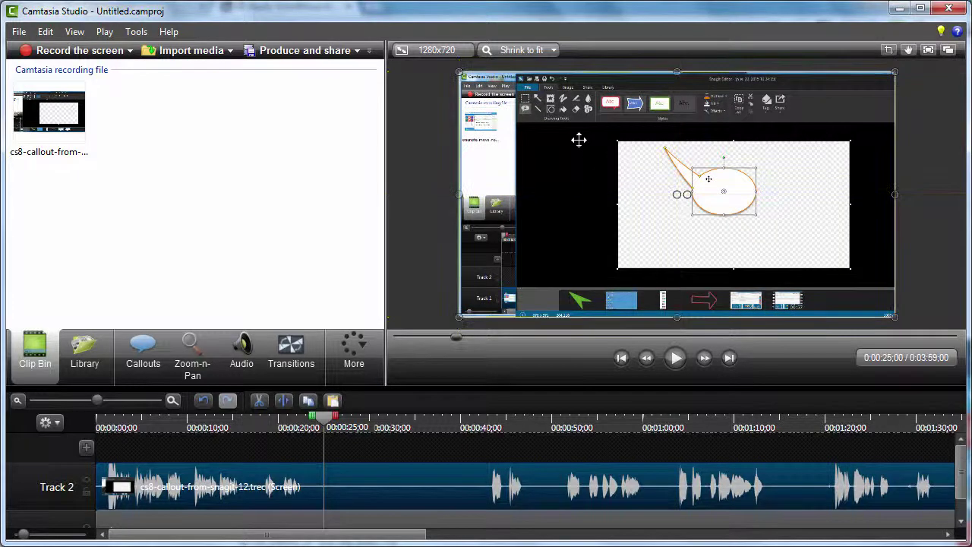
- Enable panning on the preview canvas, shift the view downward and magnify it to 100%
left_click(909, 50)
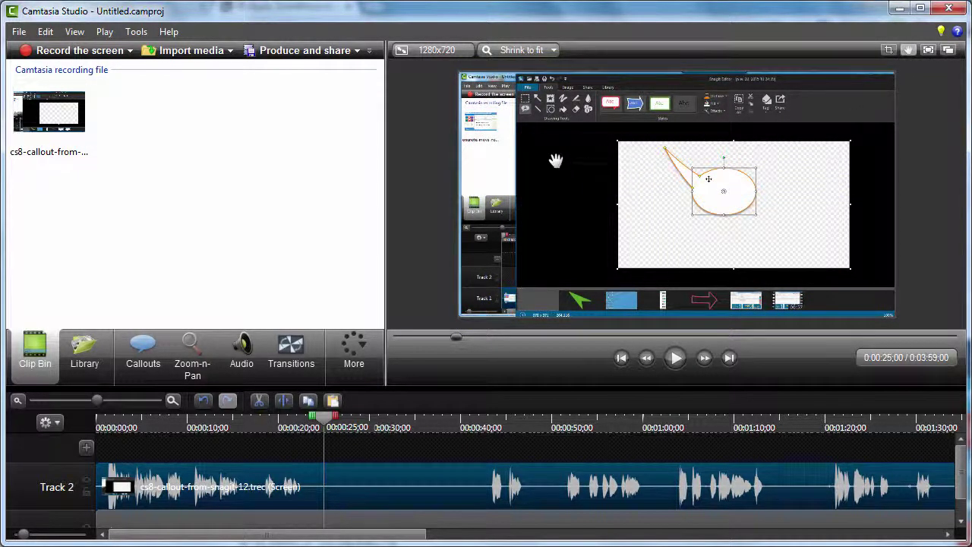
left_click_drag(547, 158, 560, 202)
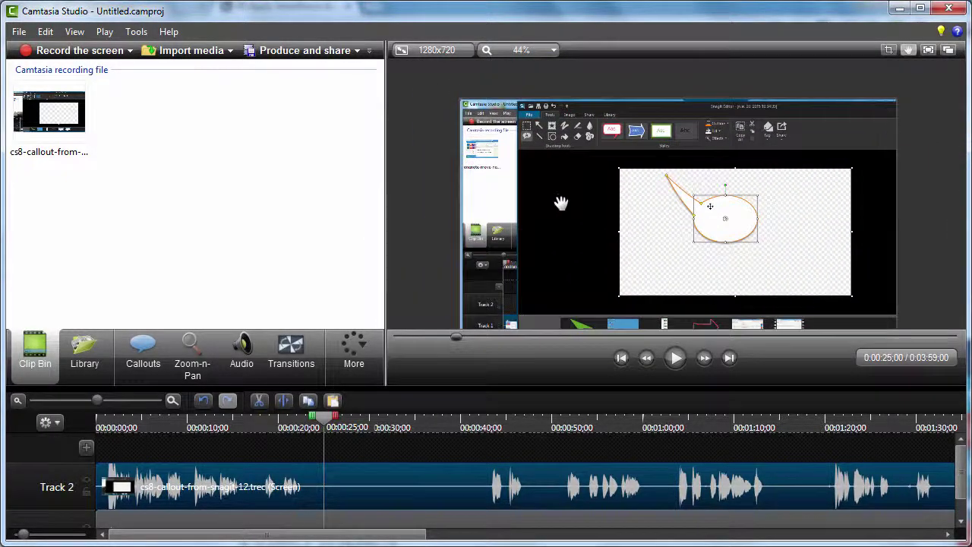
scroll(560, 202, "up", 3)
scroll(558, 199, "down", 3)
scroll(557, 200, "up", 3)
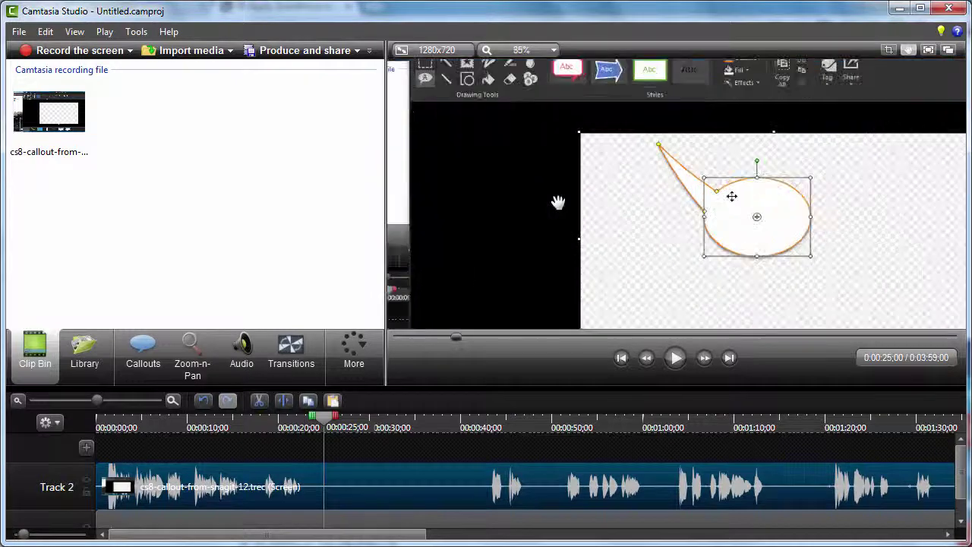
- Pan around the enlarged canvas to examine the upper-left area of the recording, and toggle the panning mode
left_click_drag(521, 150, 628, 189)
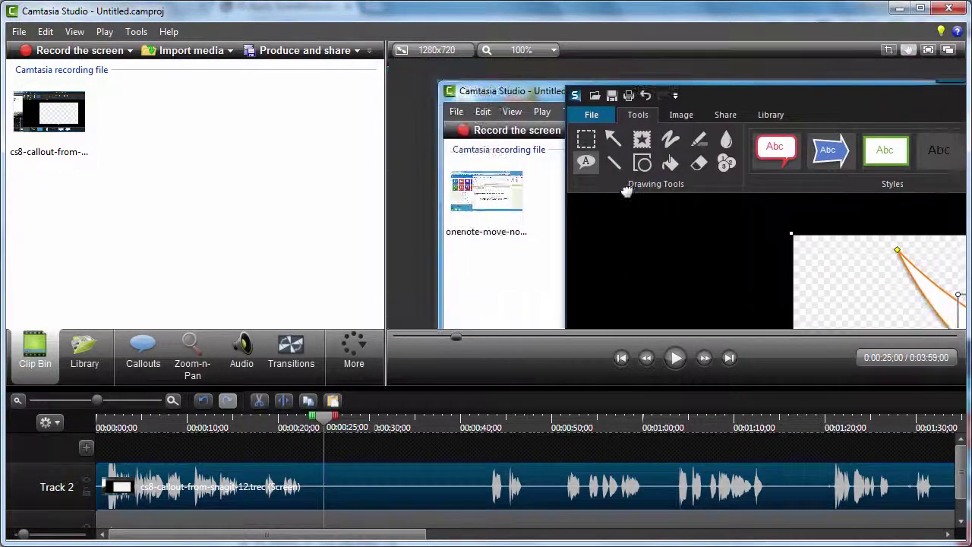
left_click_drag(570, 200, 636, 258)
scroll(547, 195, "up", 2)
scroll(635, 256, "down", 2)
left_click_drag(780, 287, 591, 153)
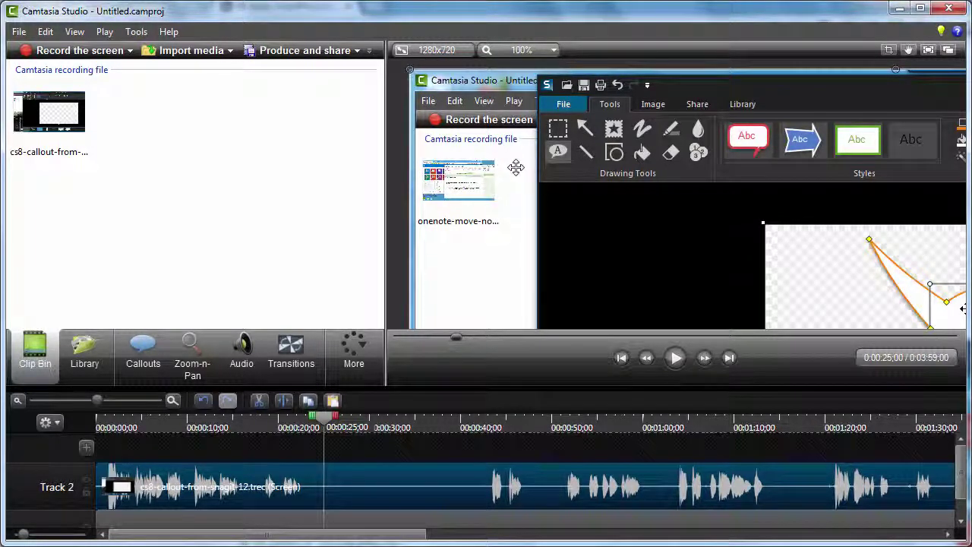
left_click_drag(519, 167, 662, 228)
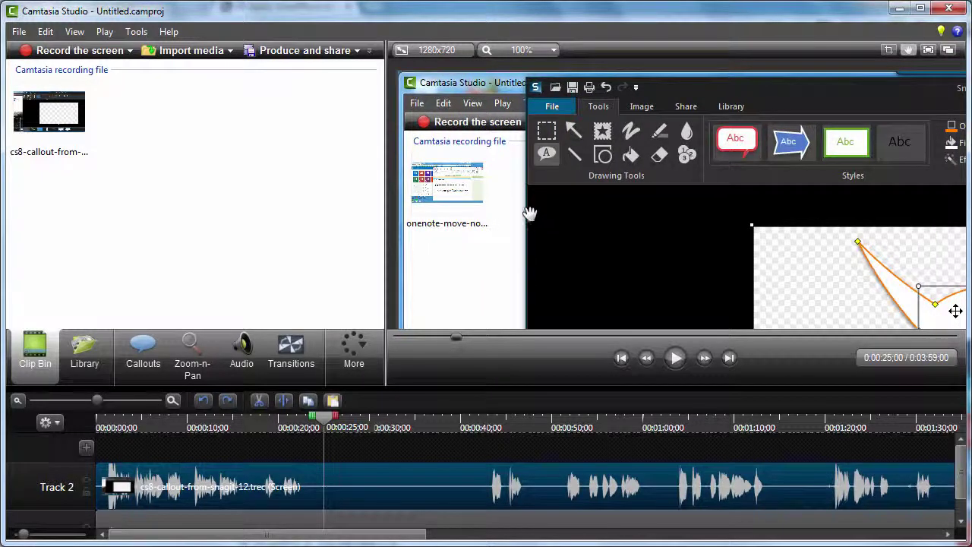
left_click(909, 51)
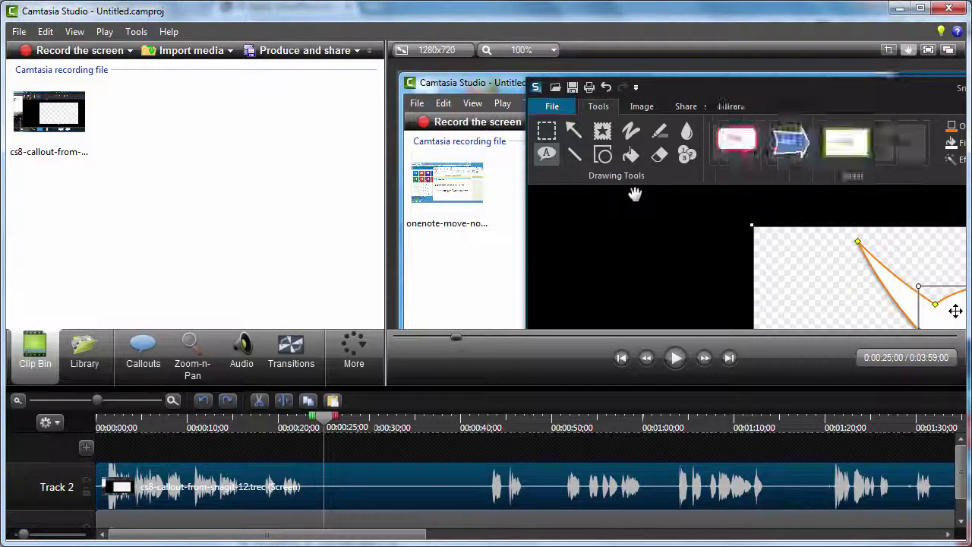